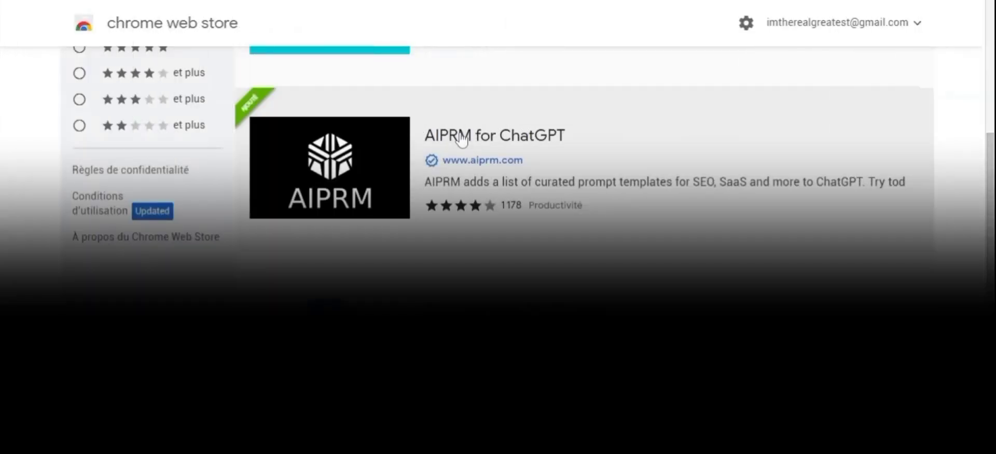
Step: Open the AIPRM for ChatGPT extension page in the Chrome Web Store and look through its presentation
click(461, 139)
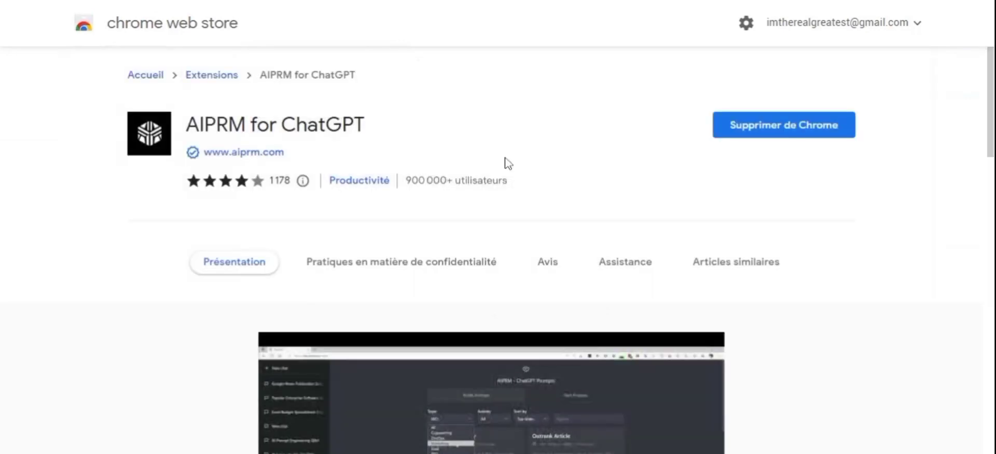
scroll(797, 136, down, 2)
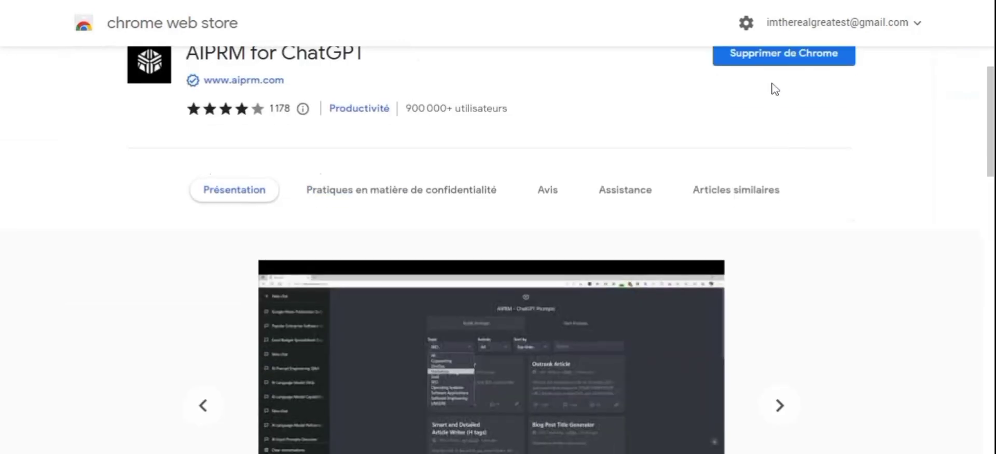
scroll(773, 89, up, 2)
scroll(669, 182, down, 4)
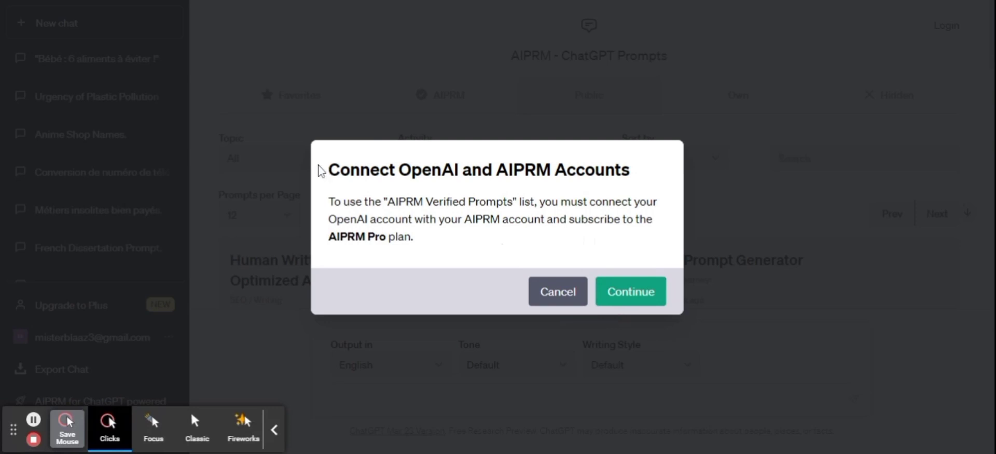
Step: Accept connecting the OpenAI account with the AIPRM account in ChatGPT
drag(329, 171, 677, 186)
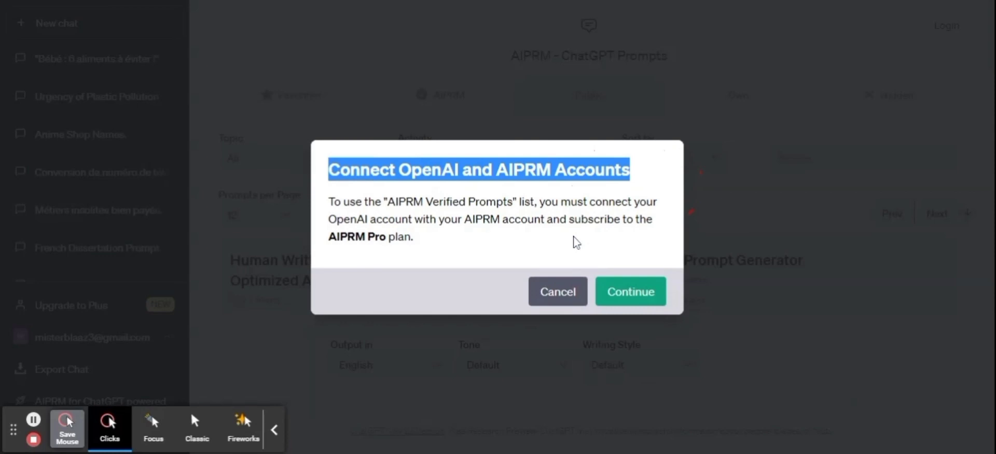
click(632, 286)
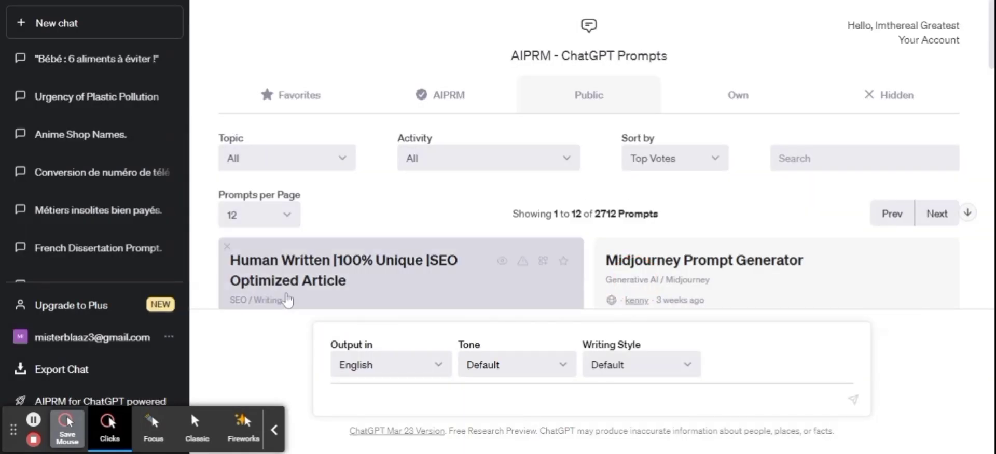
Step: Browse the first page of public AIPRM prompt templates and read their descriptions
scroll(318, 243, down, 2)
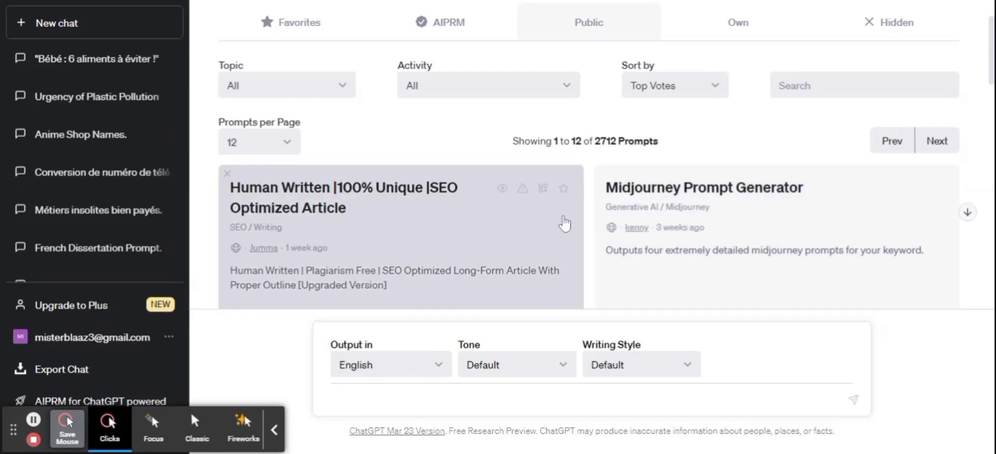
scroll(718, 240, down, 3)
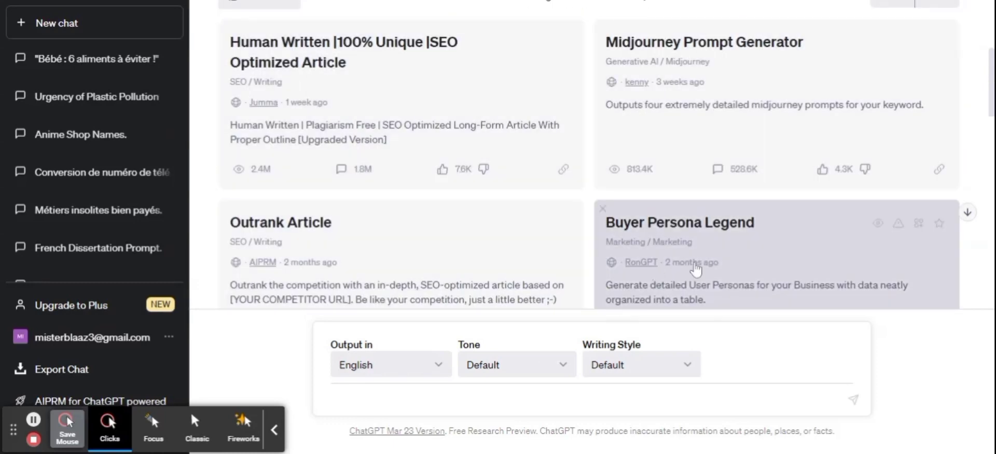
scroll(692, 267, down, 3)
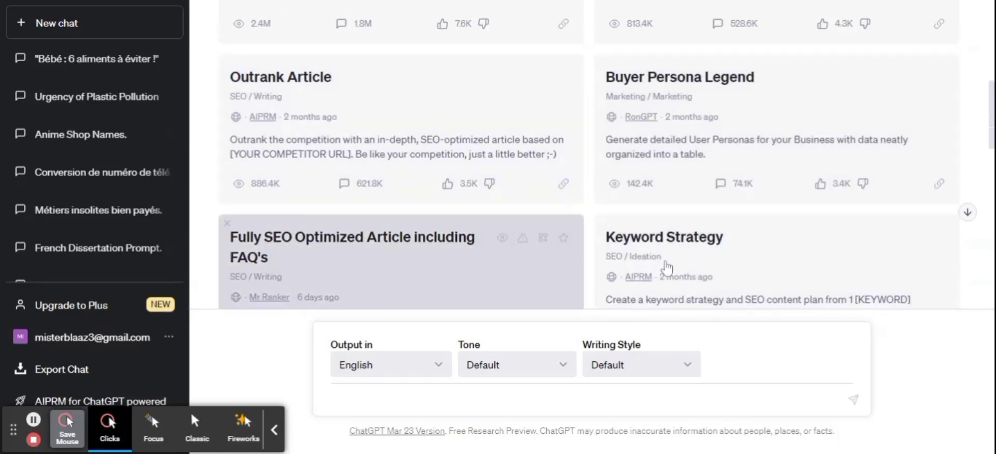
scroll(668, 267, down, 3)
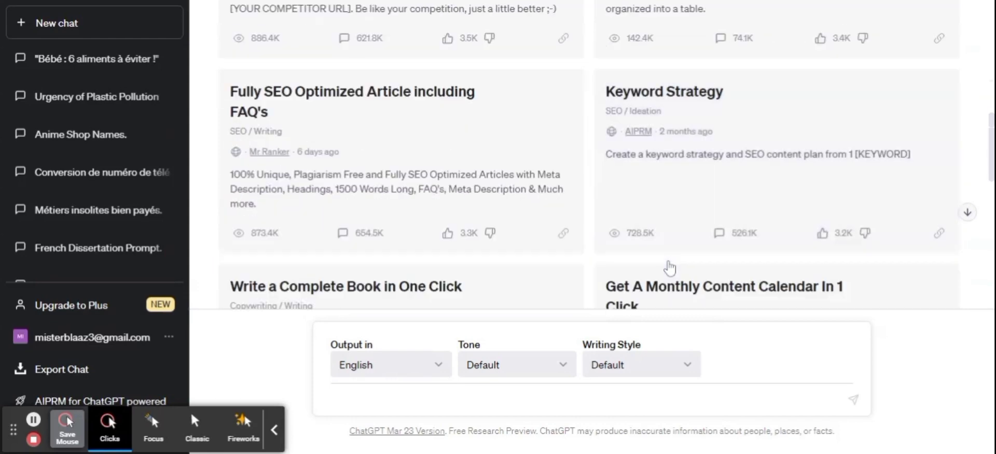
scroll(367, 263, down, 3)
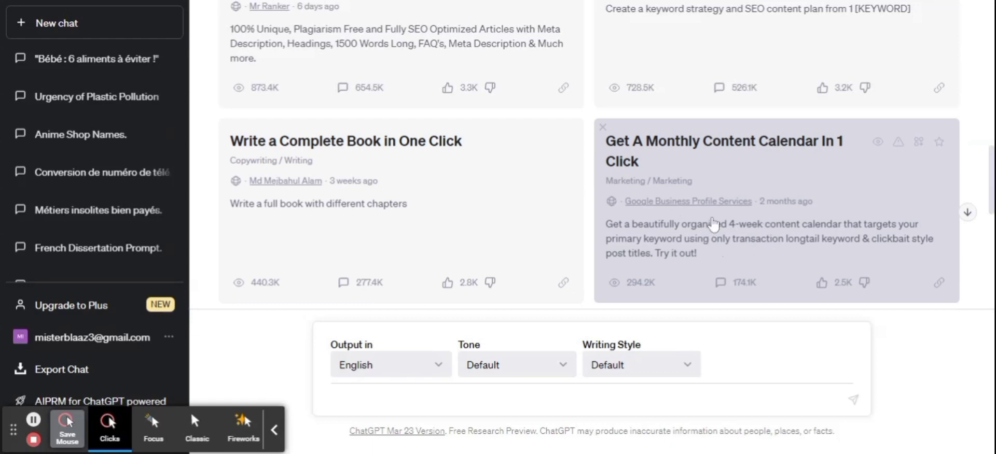
scroll(695, 239, down, 4)
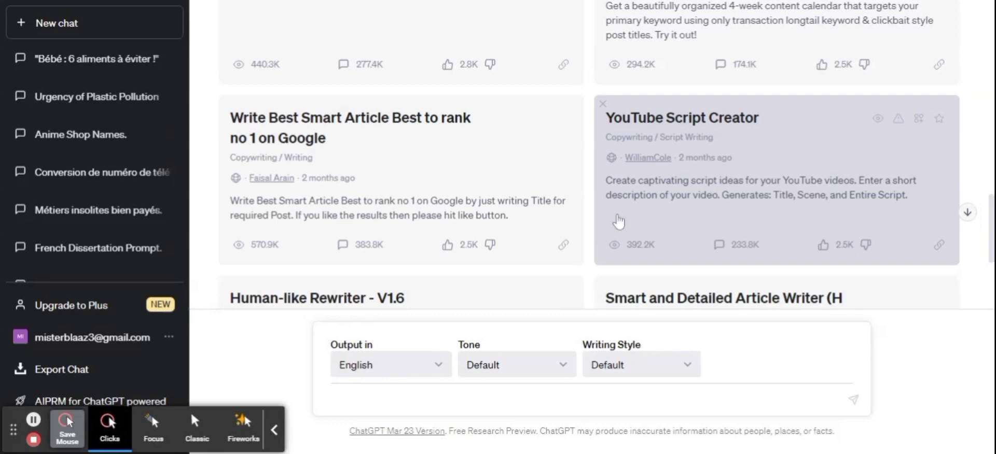
scroll(415, 218, down, 4)
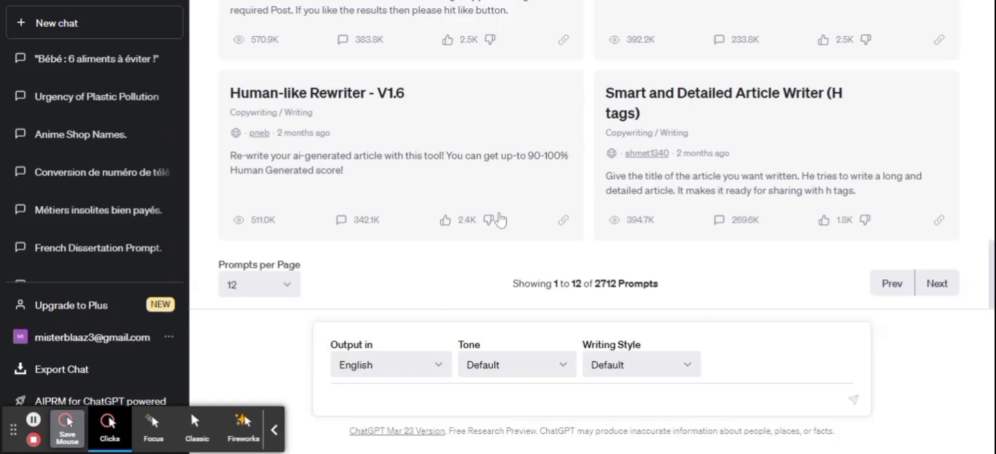
Step: Choose the "Human Written |100% Unique |SEO Optimized Article" template with Français output and an Emotional tone
scroll(495, 217, up, 6)
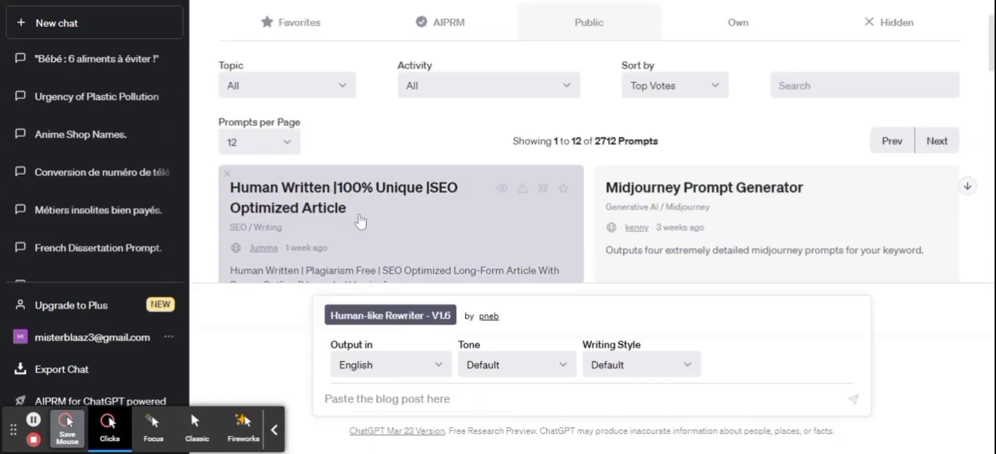
click(363, 220)
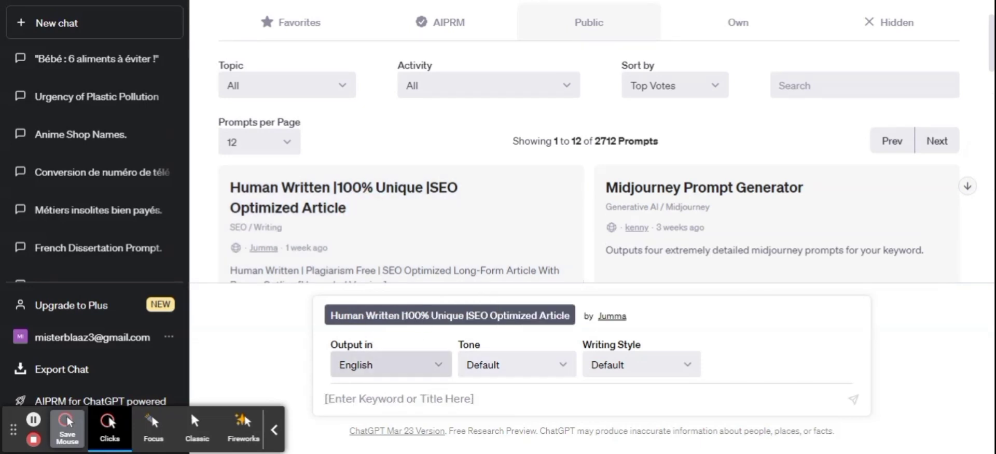
click(435, 364)
click(459, 203)
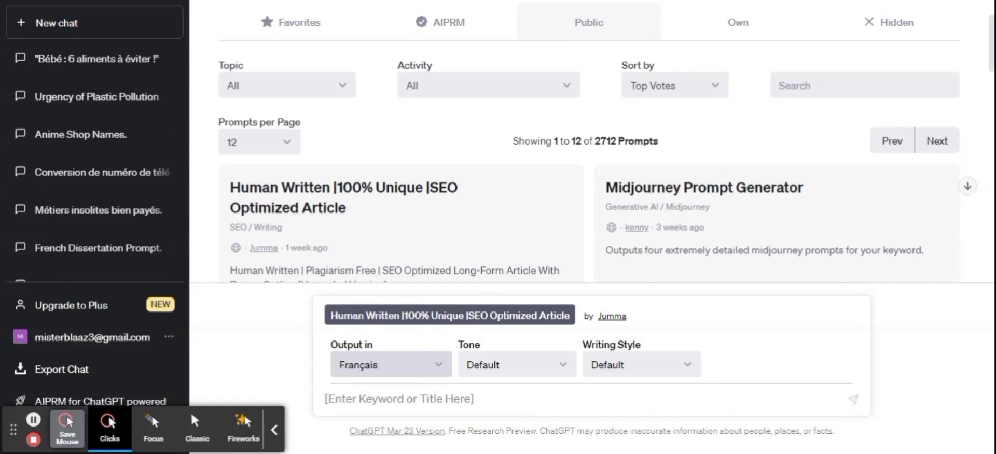
click(566, 369)
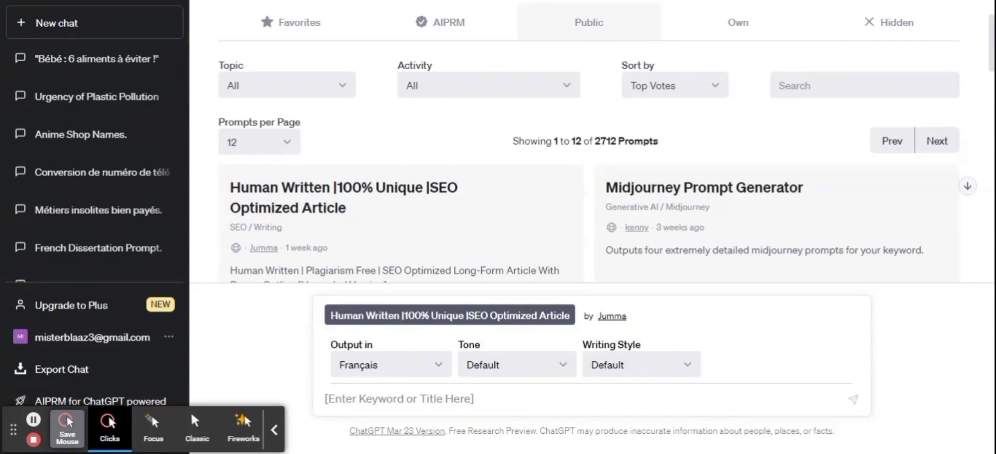
click(537, 401)
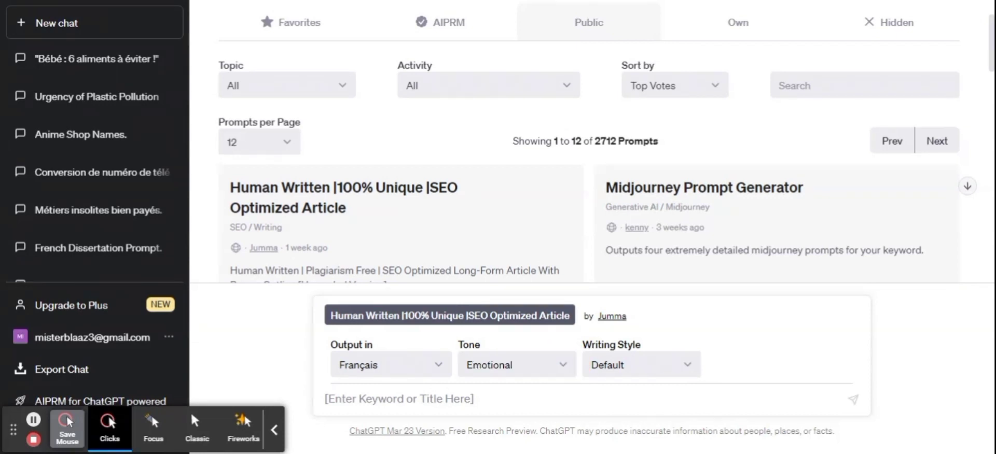
Step: Keep the default writing style and submit the article title "Comment changer le monde ?"
click(666, 375)
text(c)
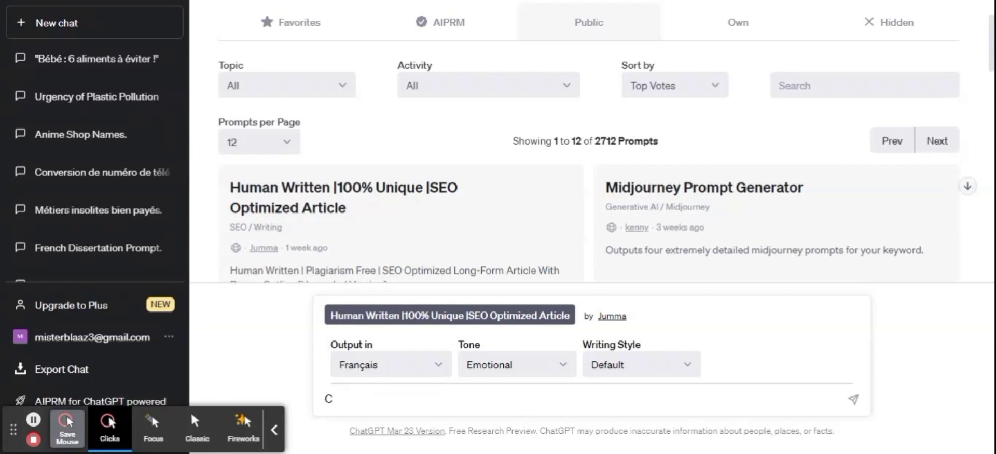
text(omment changer)
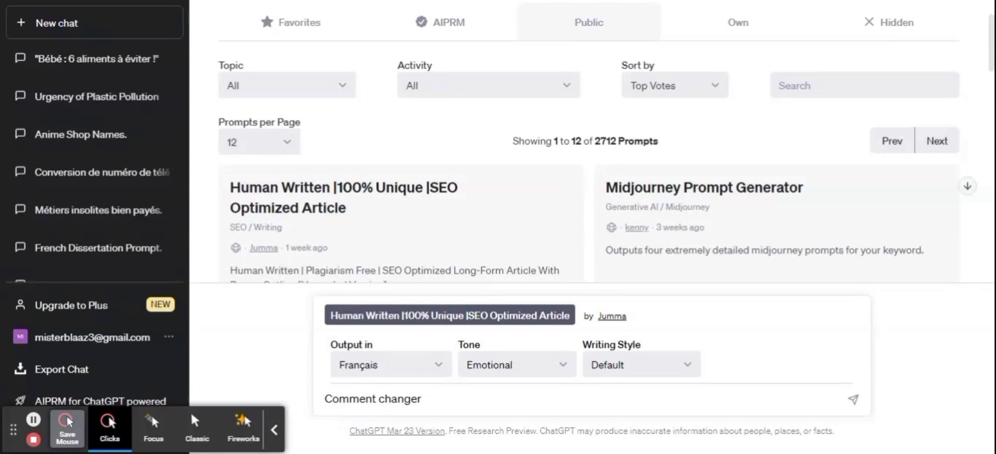
text( ble monde)
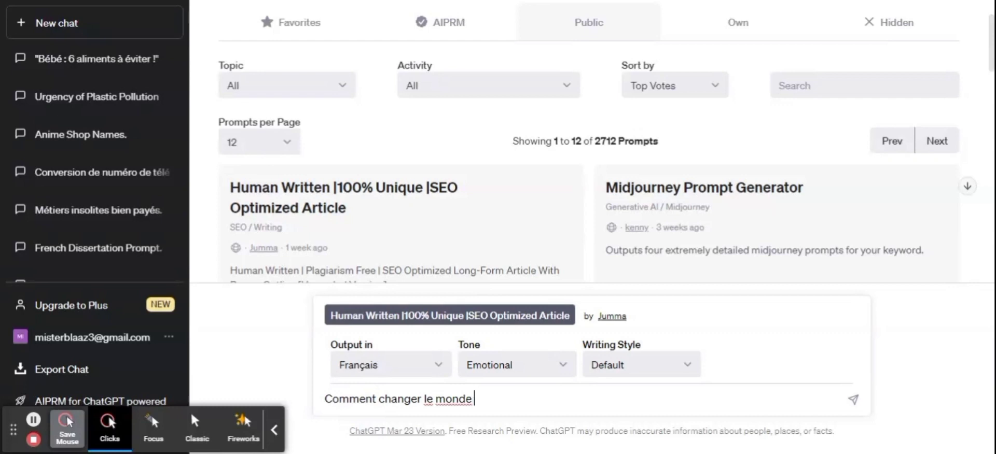
text( ?)
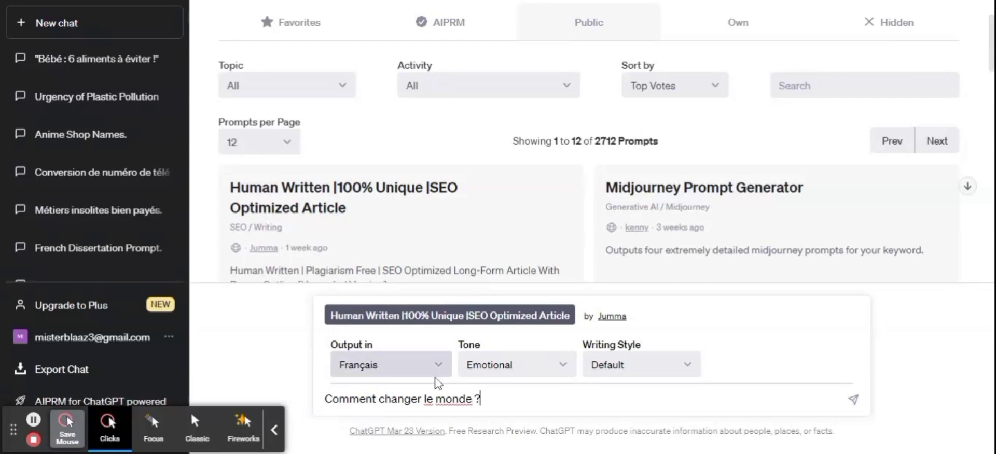
click(852, 400)
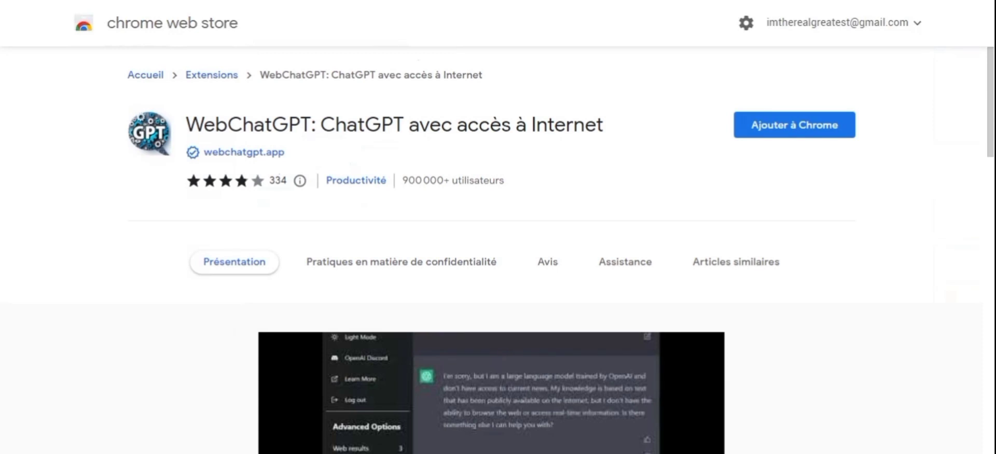
Step: Review the WebChatGPT: ChatGPT avec accès à Internet page in the Chrome Web Store and add the extension to Chrome
scroll(476, 244, down, 10)
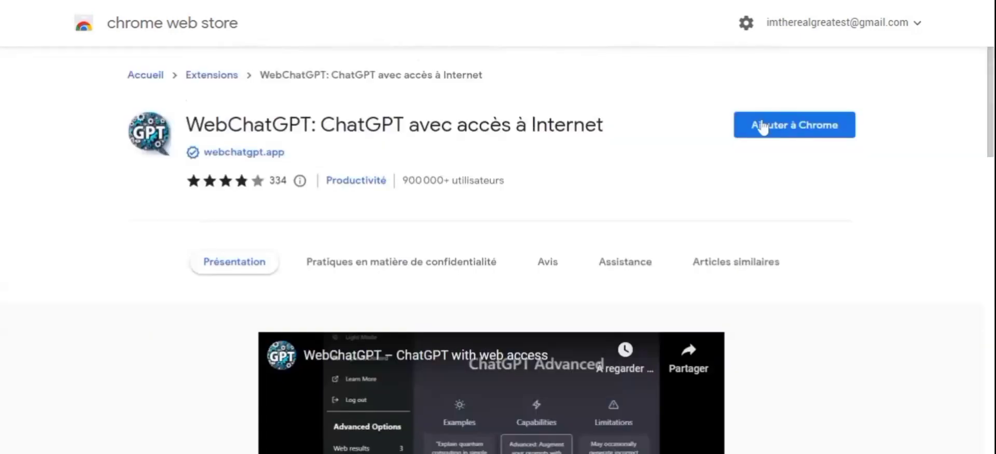
click(779, 130)
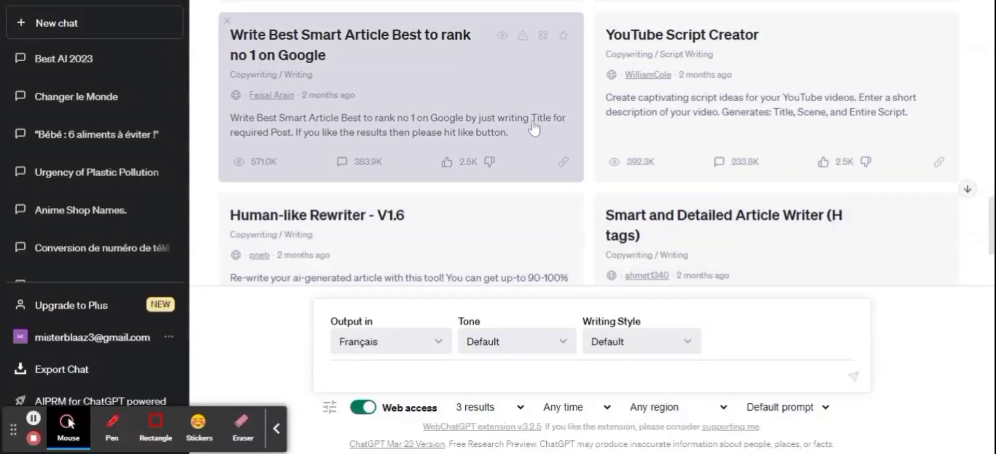
scroll(532, 108, up, 3)
scroll(531, 109, up, 10)
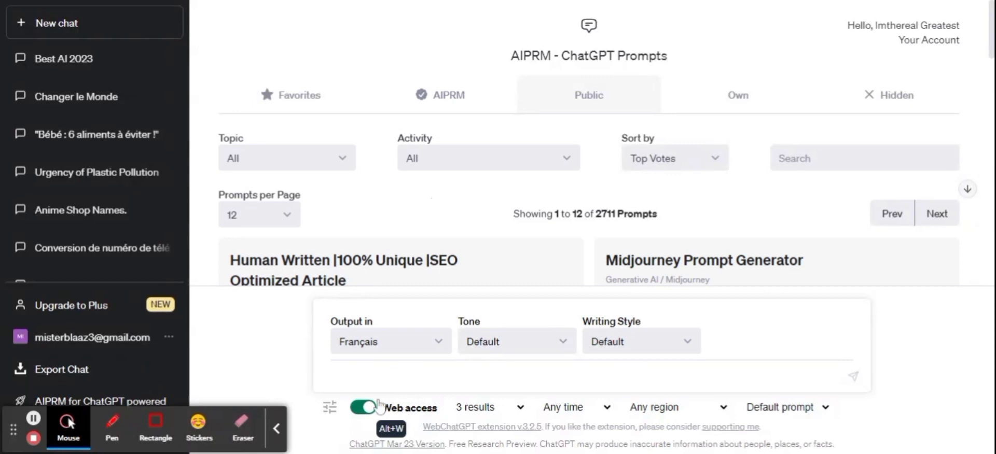
click(155, 428)
drag(189, 12, 991, 385)
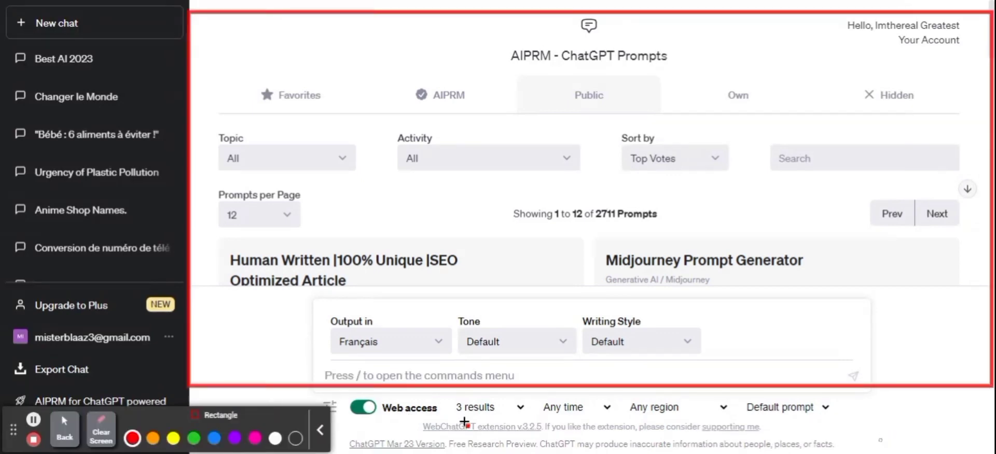
drag(190, 399, 947, 432)
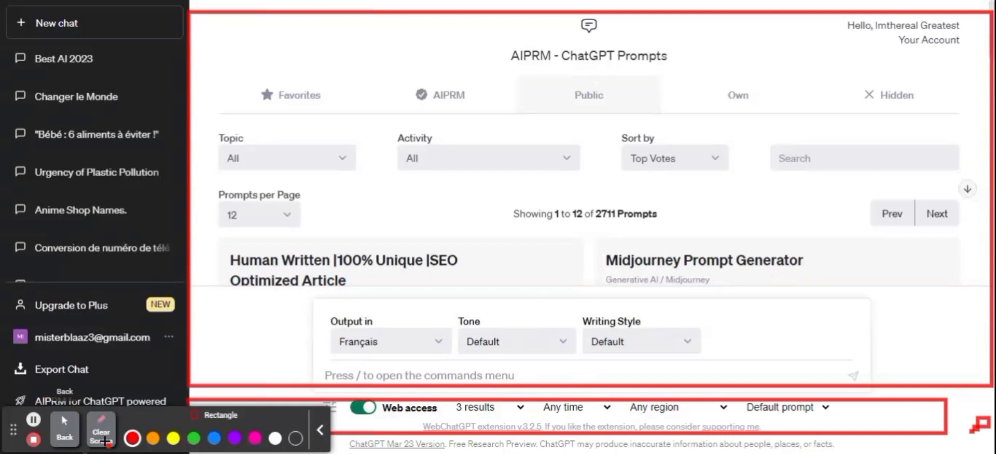
click(101, 430)
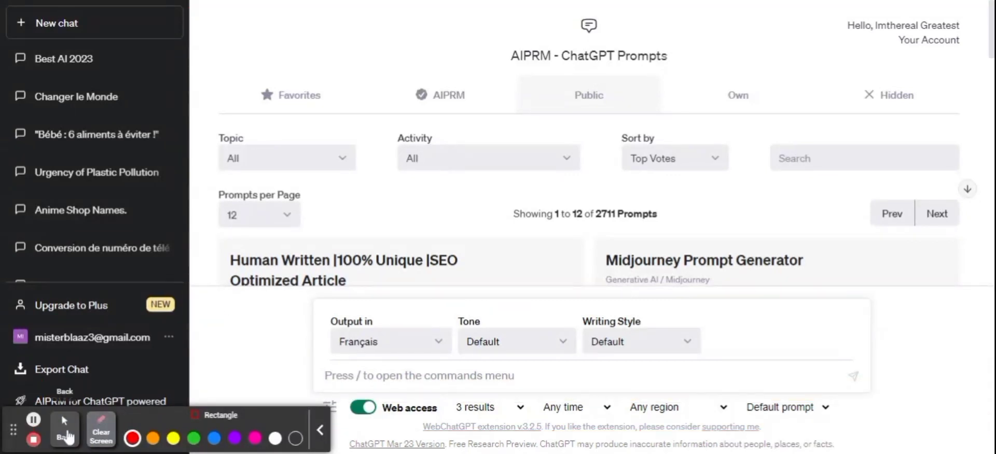
click(66, 432)
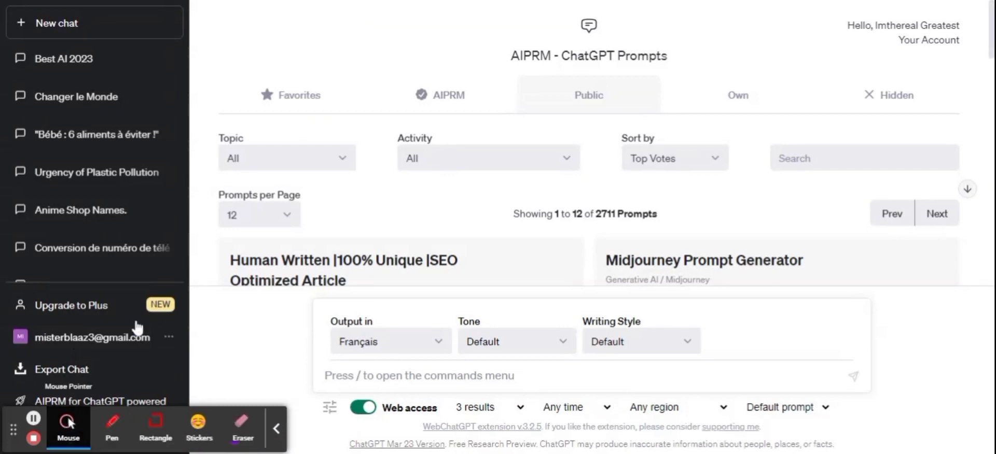
Step: With the Human Written SEO template, generate an Emotional French article titled "Comment Changer le monde avec les intelligences artifficielles en 2023 ?" and review it
scroll(394, 238, down, 3)
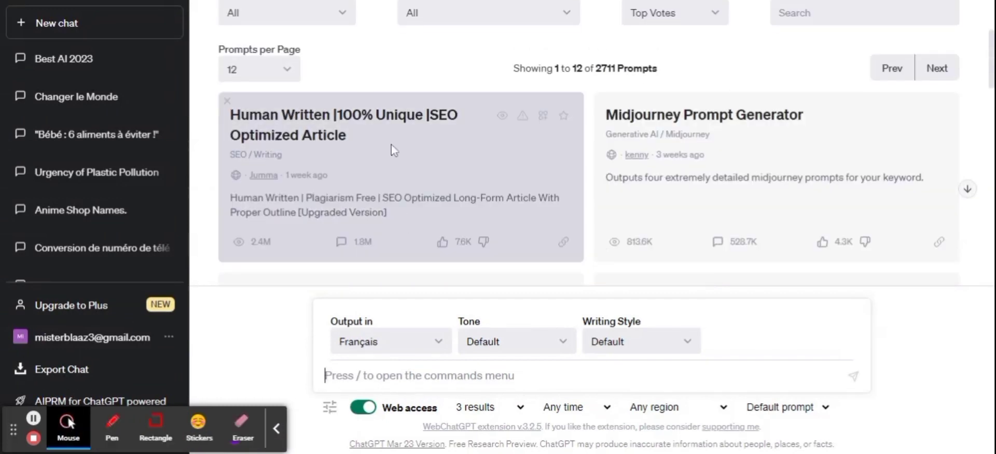
click(333, 123)
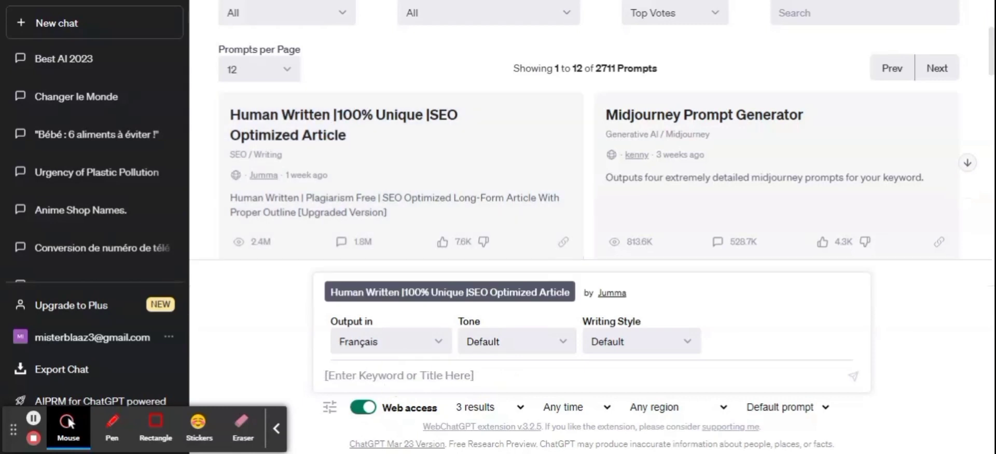
text(Comment Changer le monde avec les intelligences artifficielles en 2023 ?)
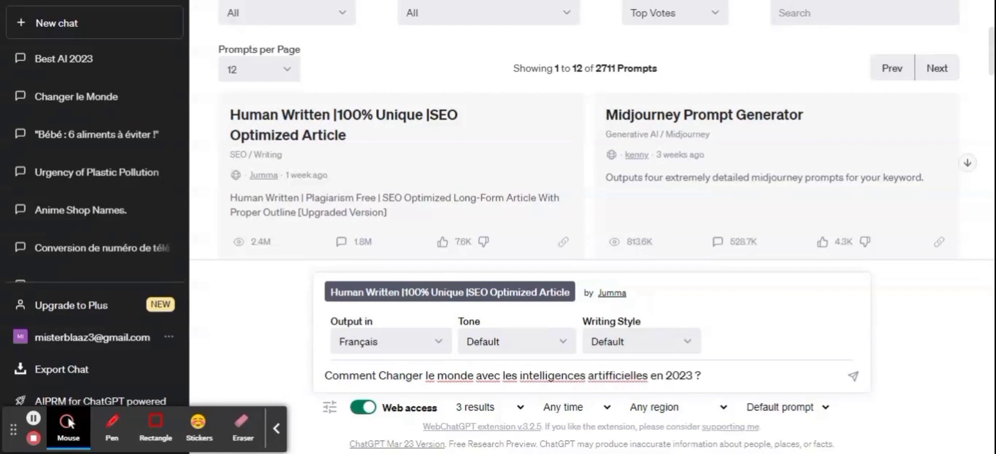
click(415, 345)
click(517, 343)
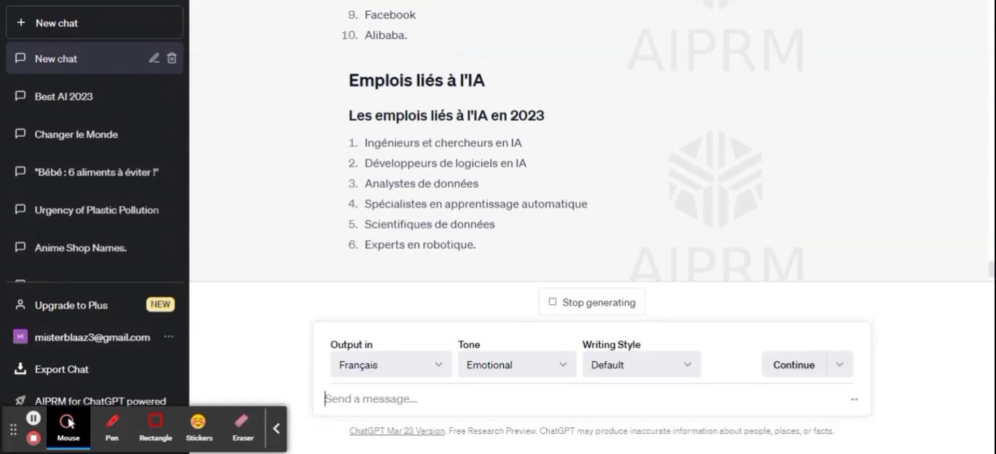
scroll(588, 155, up, 15)
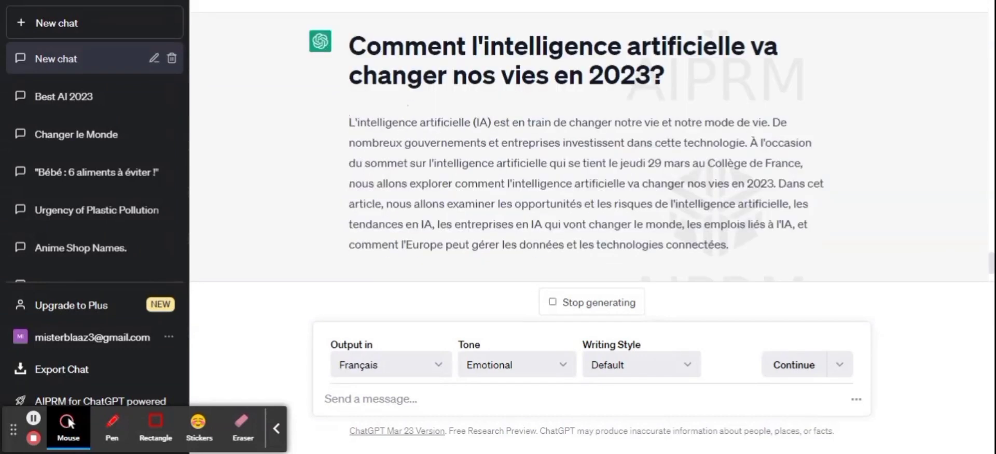